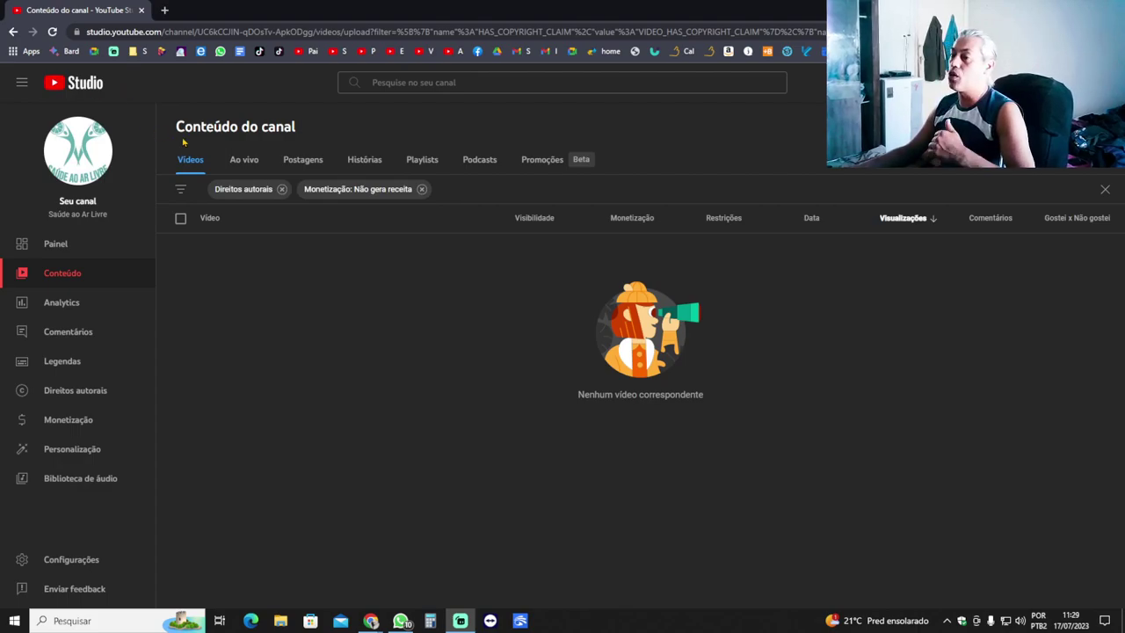
Filter the channel's live streams by monetization, keeping only those marked "Não gera receita".
click(241, 159)
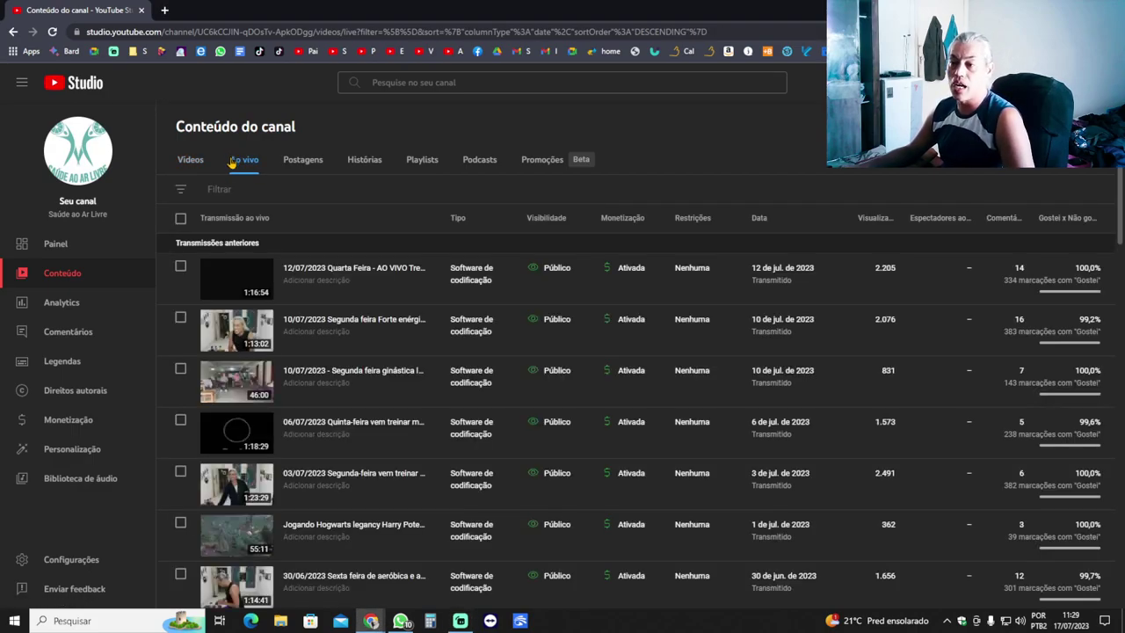
click(187, 192)
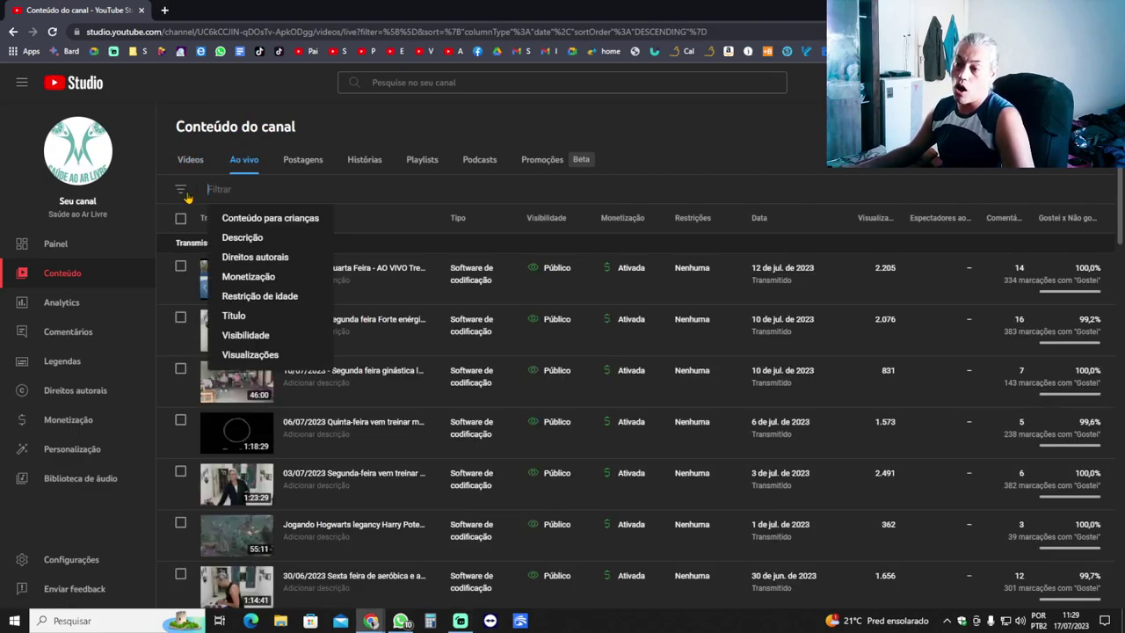
click(249, 277)
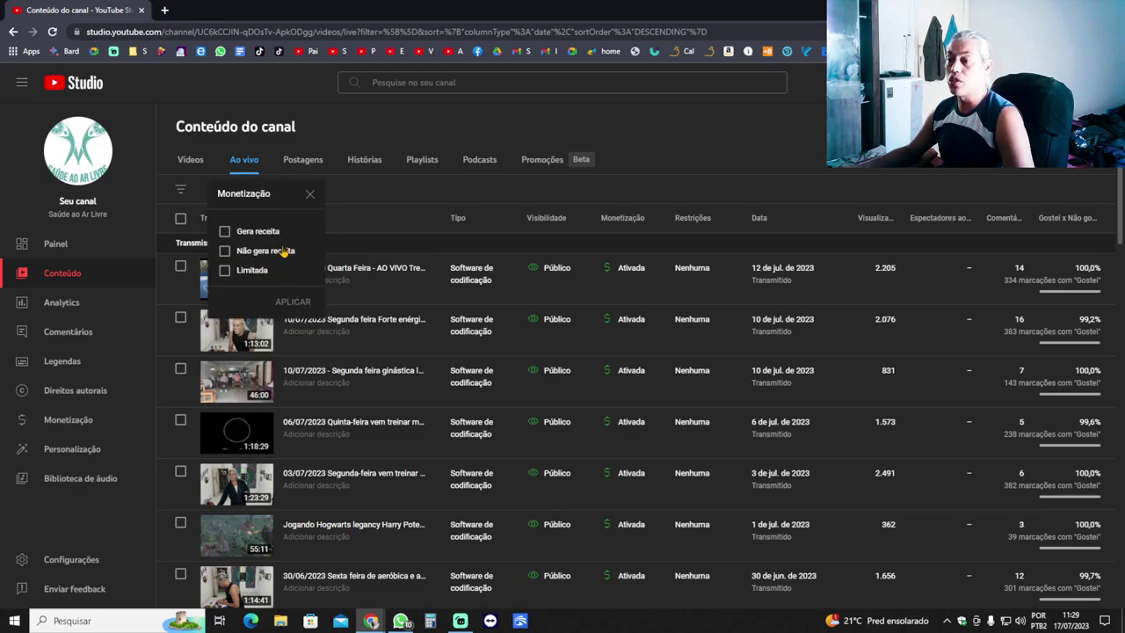
click(279, 249)
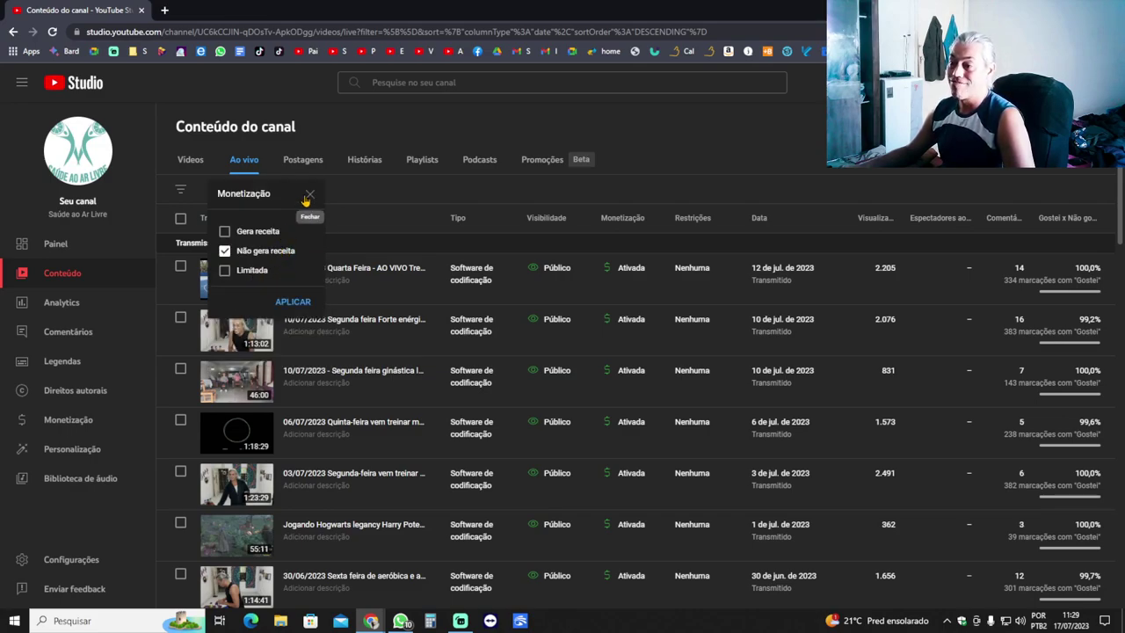
click(293, 301)
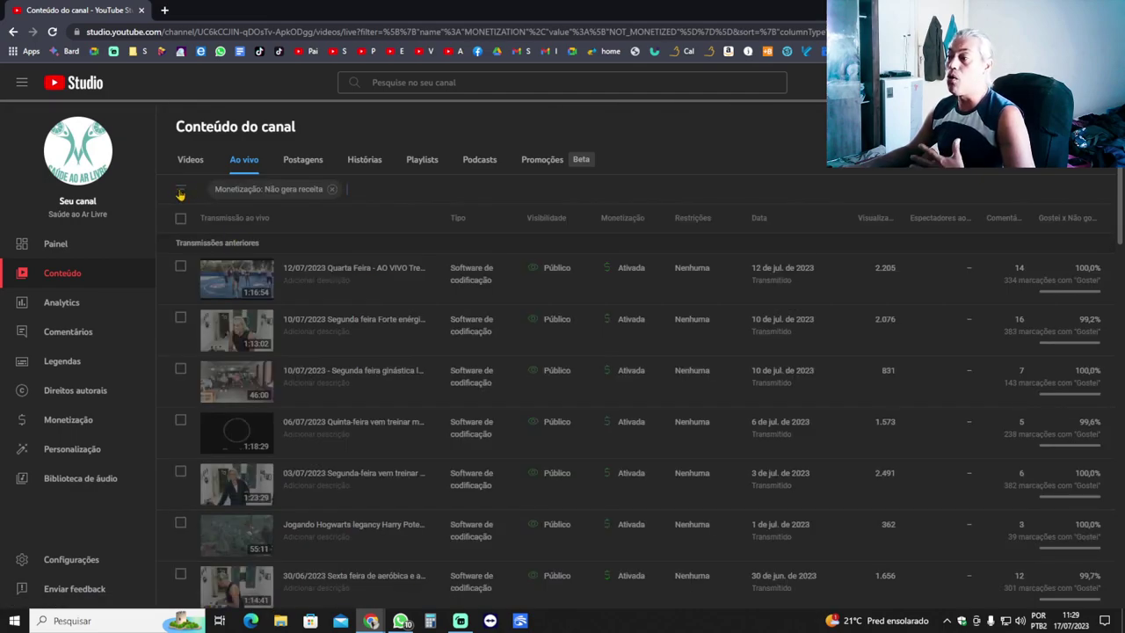
Add the "Direitos autorais" filter to the live streams and sort them by views from highest to lowest.
click(180, 193)
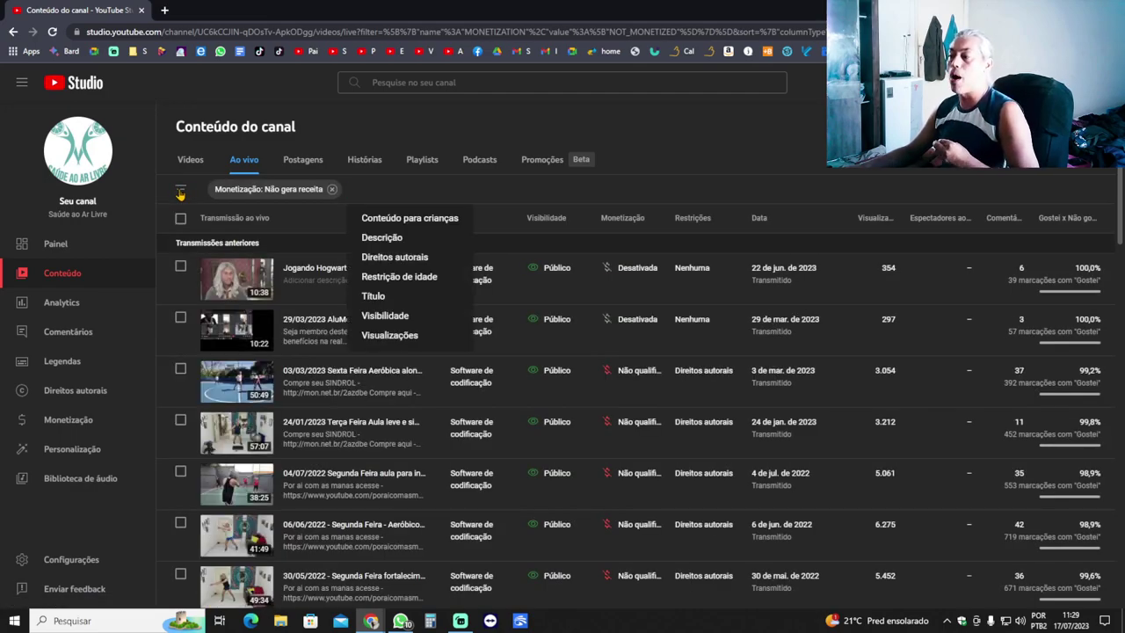
click(400, 257)
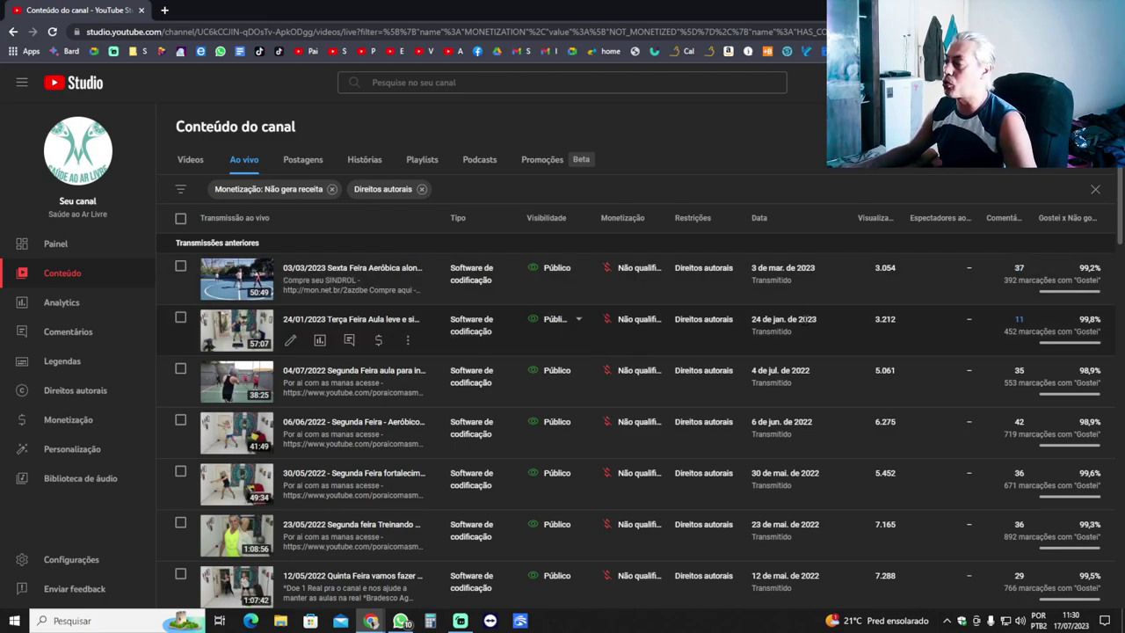
click(865, 222)
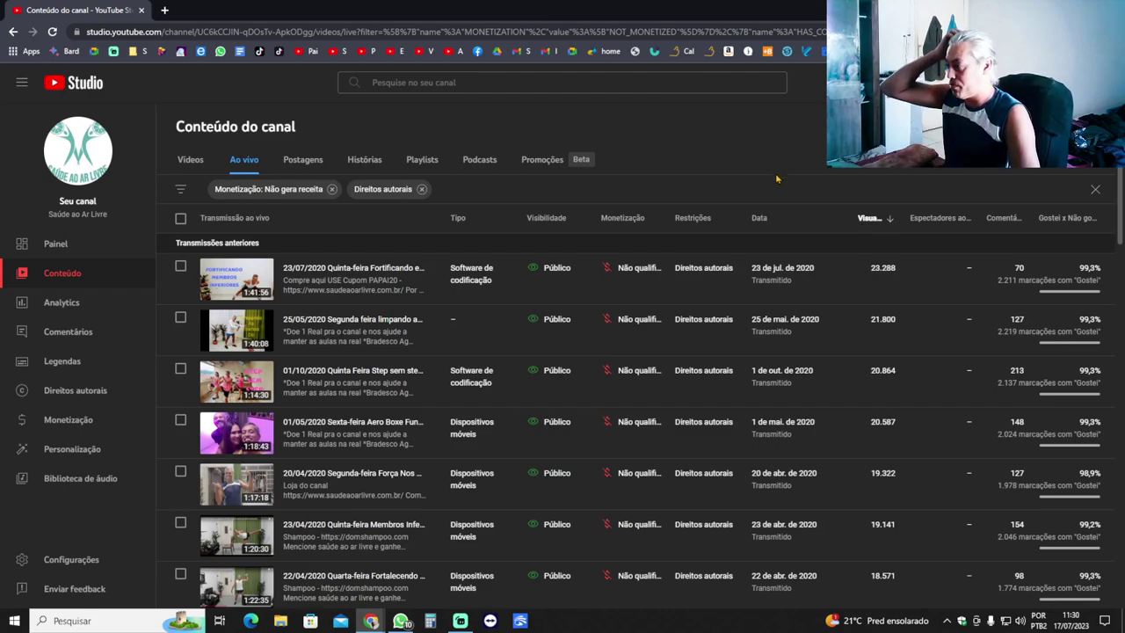
Look over the view counts of the most-viewed copyright-restricted live streams in the filtered list.
scroll(866, 361, down, 1)
scroll(866, 360, up, 1)
scroll(865, 360, down, 3)
scroll(866, 361, up, 2)
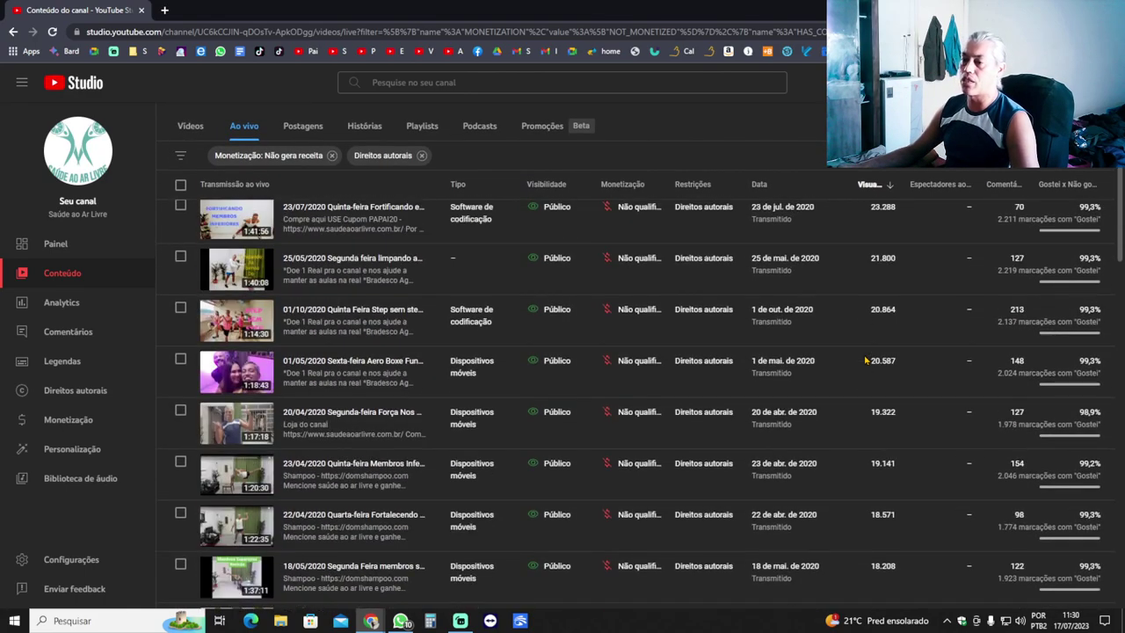
scroll(866, 361, up, 2)
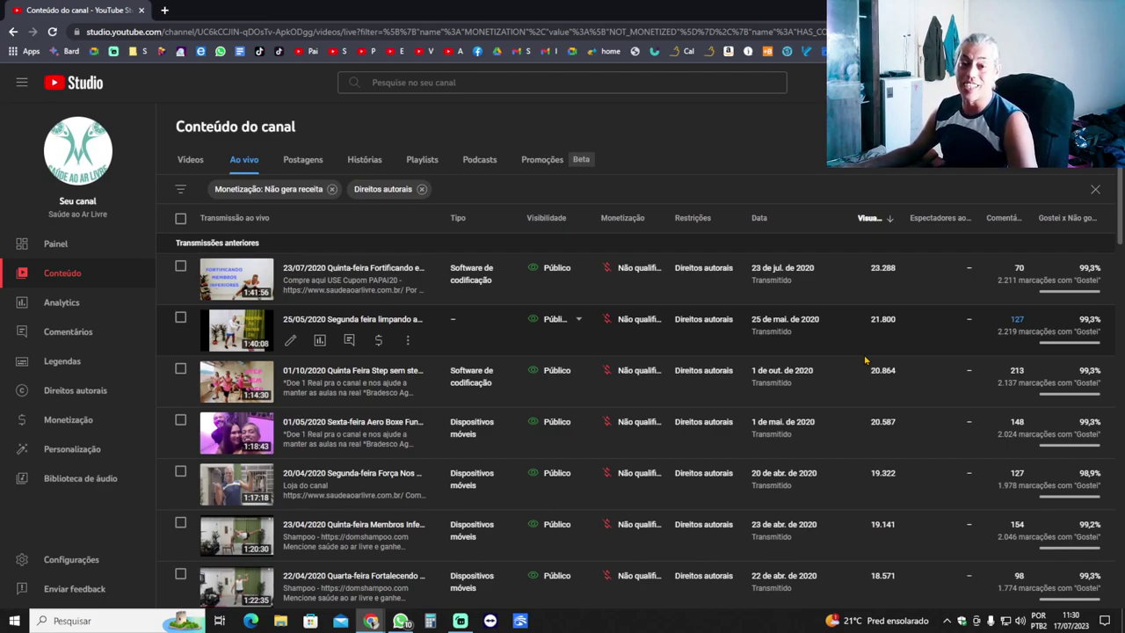
scroll(890, 382, down, 1)
scroll(615, 396, up, 1)
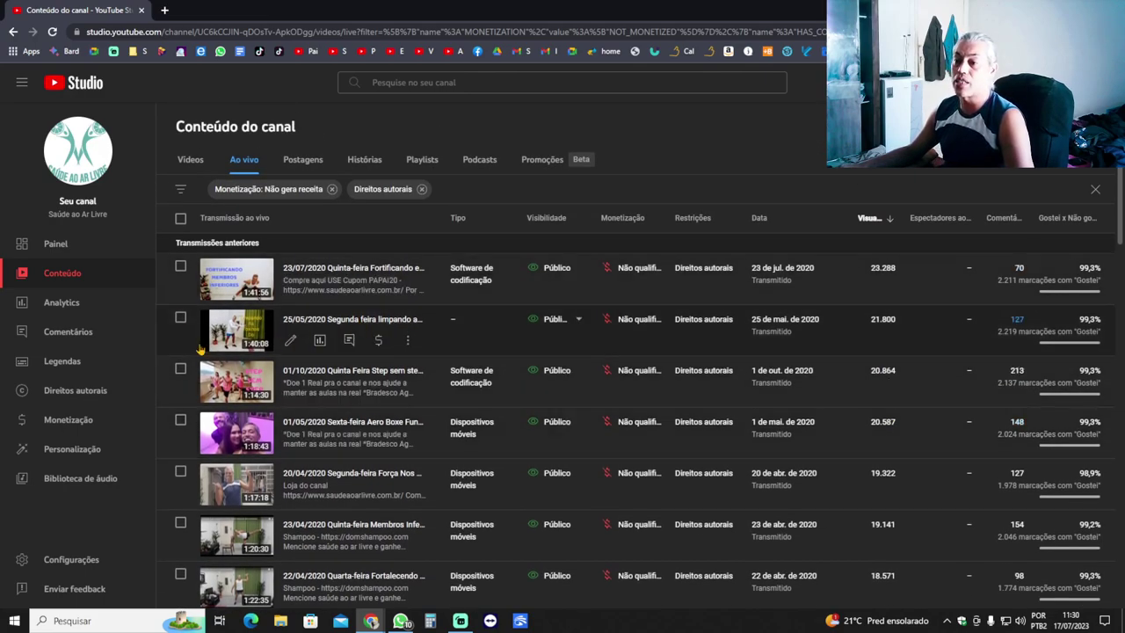
Set the filtered live stream list to show 50 rows per page.
click(181, 218)
scroll(633, 343, down, 10)
scroll(704, 360, down, 3)
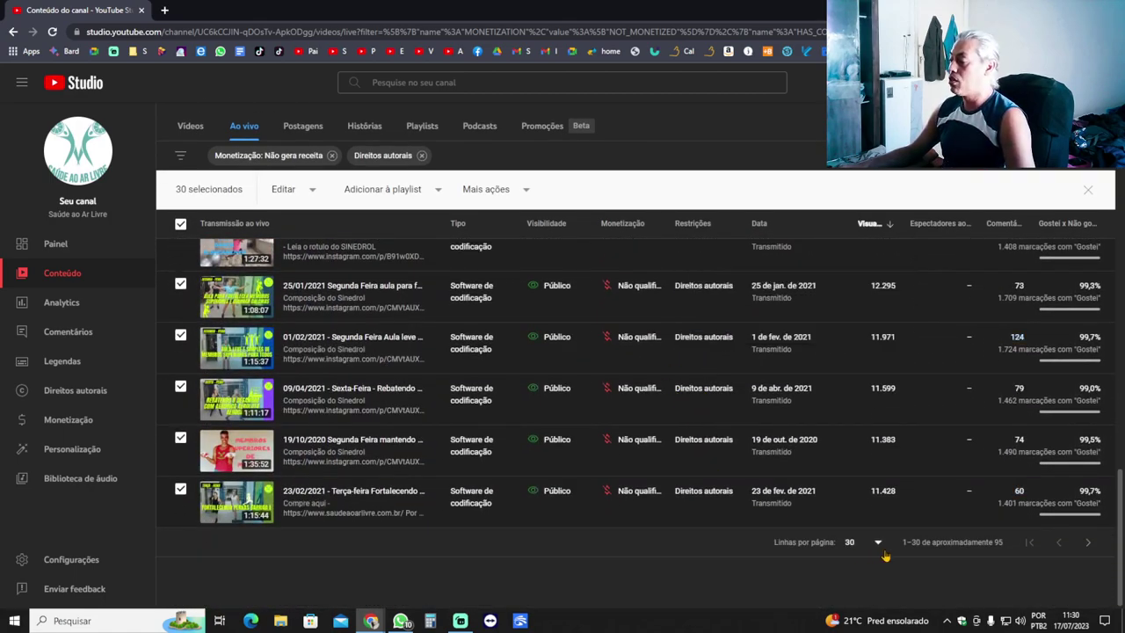
click(878, 542)
click(866, 536)
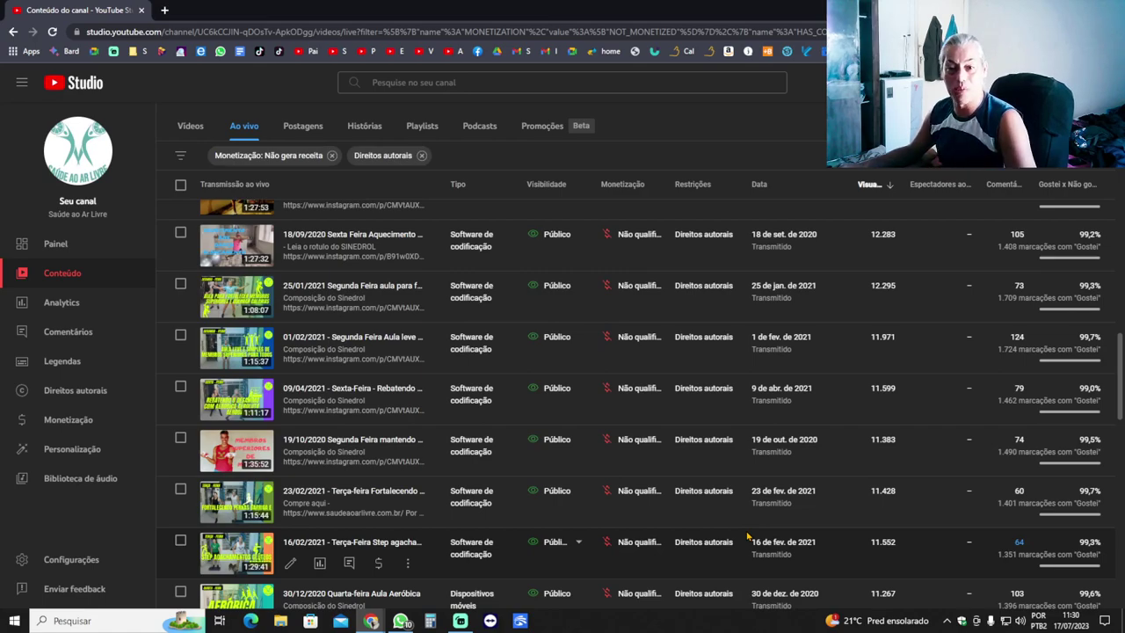
Select all 50 live streams on the page and review their visibility, monetization and copyright restrictions.
scroll(668, 493, up, 10)
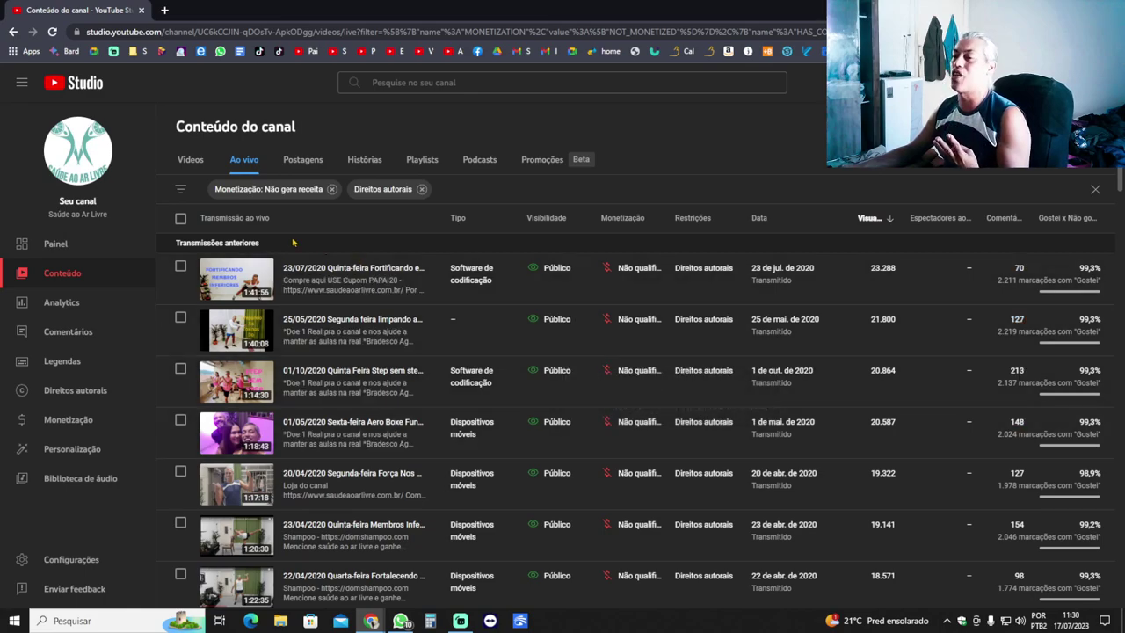
click(180, 218)
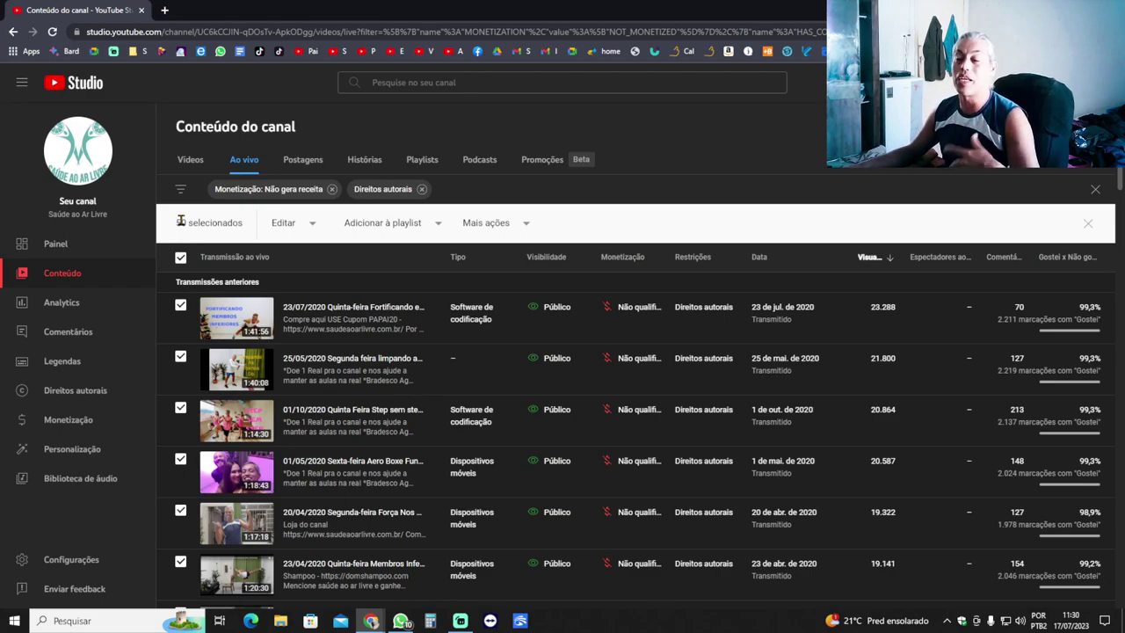
scroll(502, 343, down, 5)
scroll(509, 350, down, 10)
scroll(516, 352, down, 5)
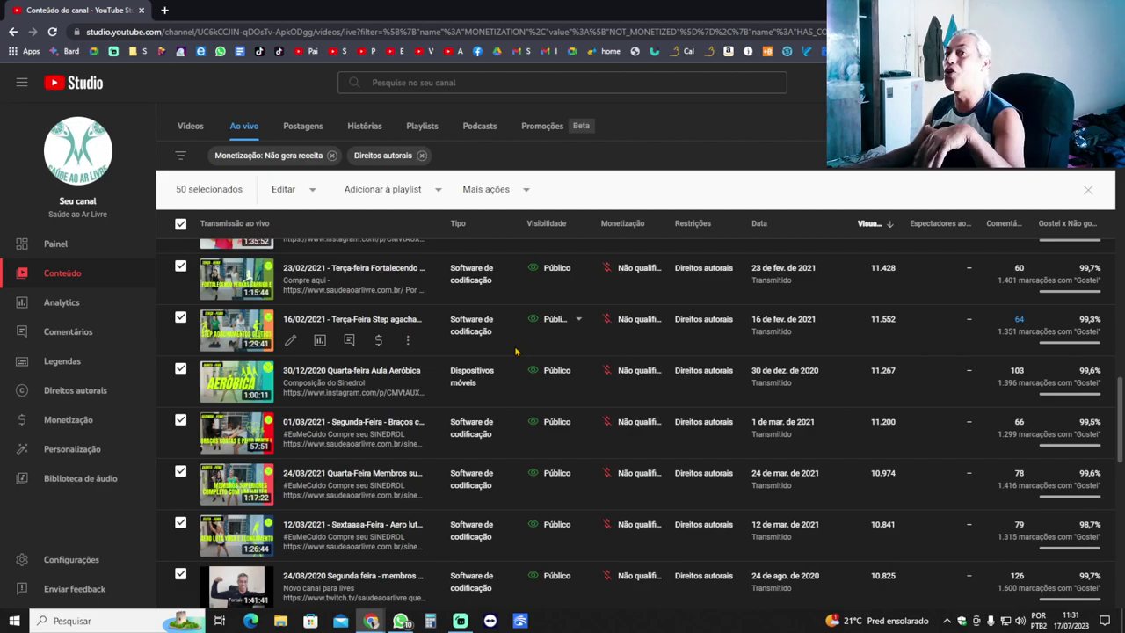
scroll(516, 351, down, 10)
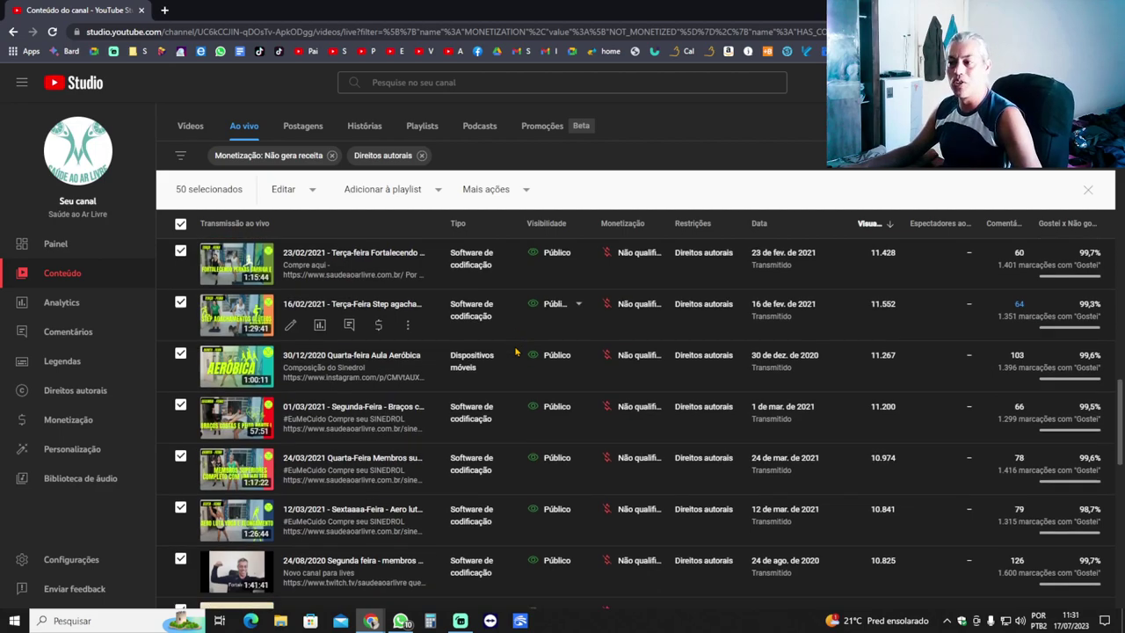
scroll(589, 420, up, 12)
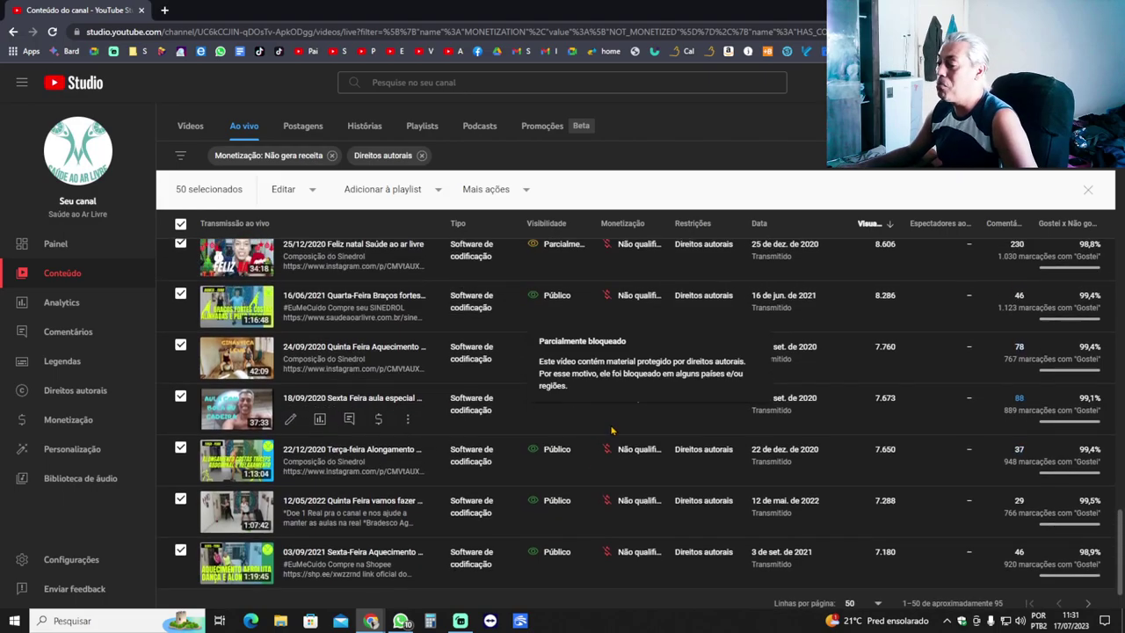
scroll(618, 433, up, 6)
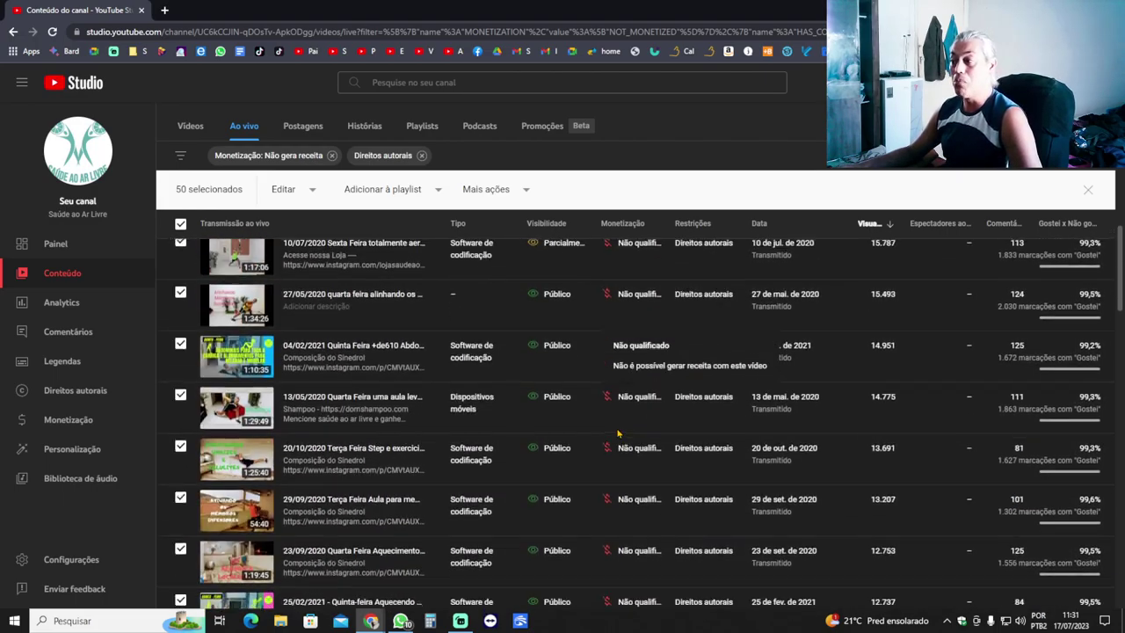
scroll(632, 436, down, 10)
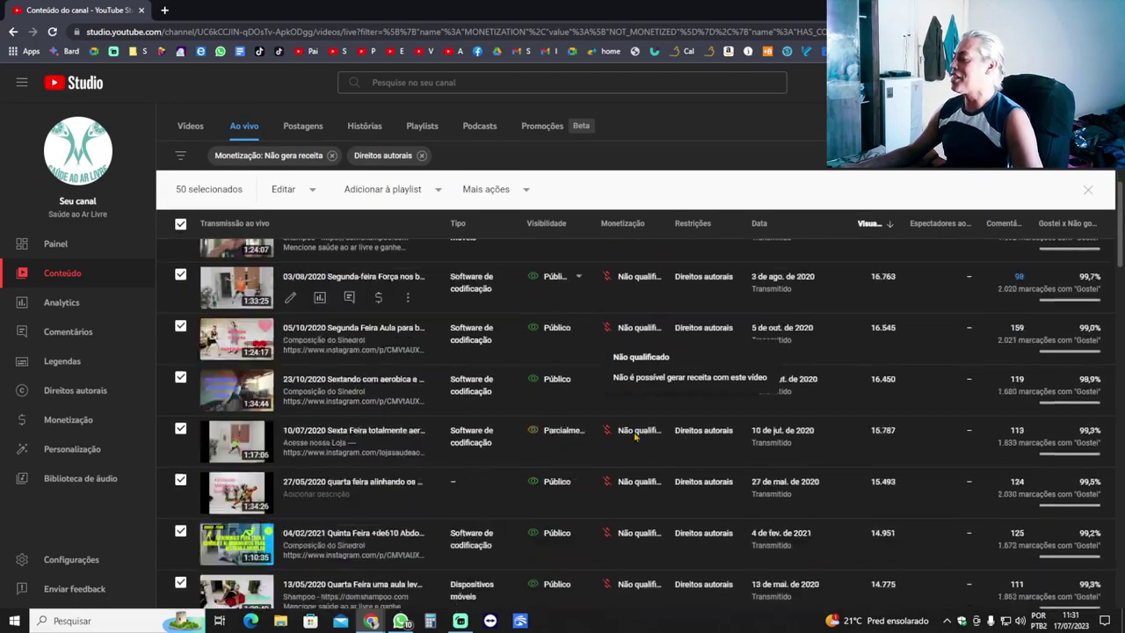
scroll(636, 432, down, 12)
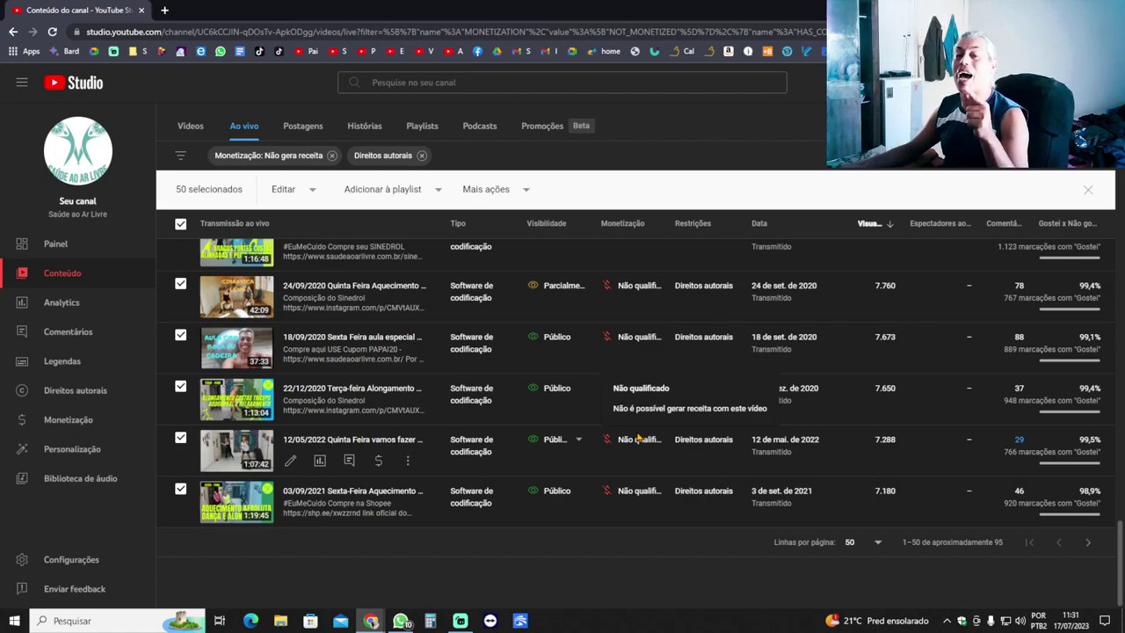
mouse_move(688, 360)
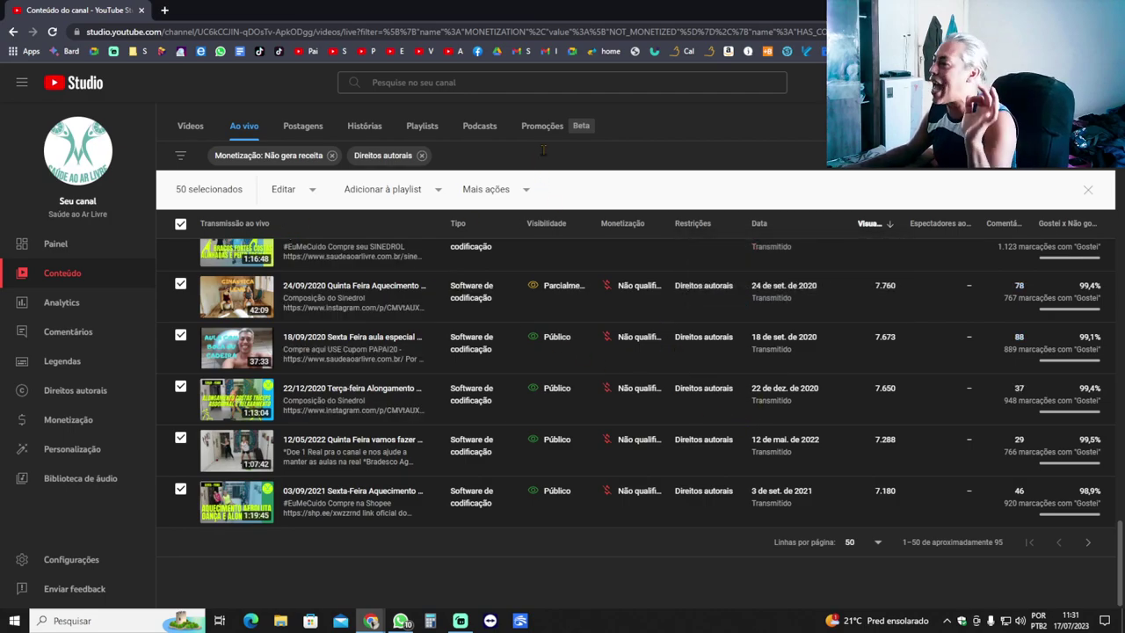
Permanently delete all the selected live streams with "Excluir para sempre".
click(522, 194)
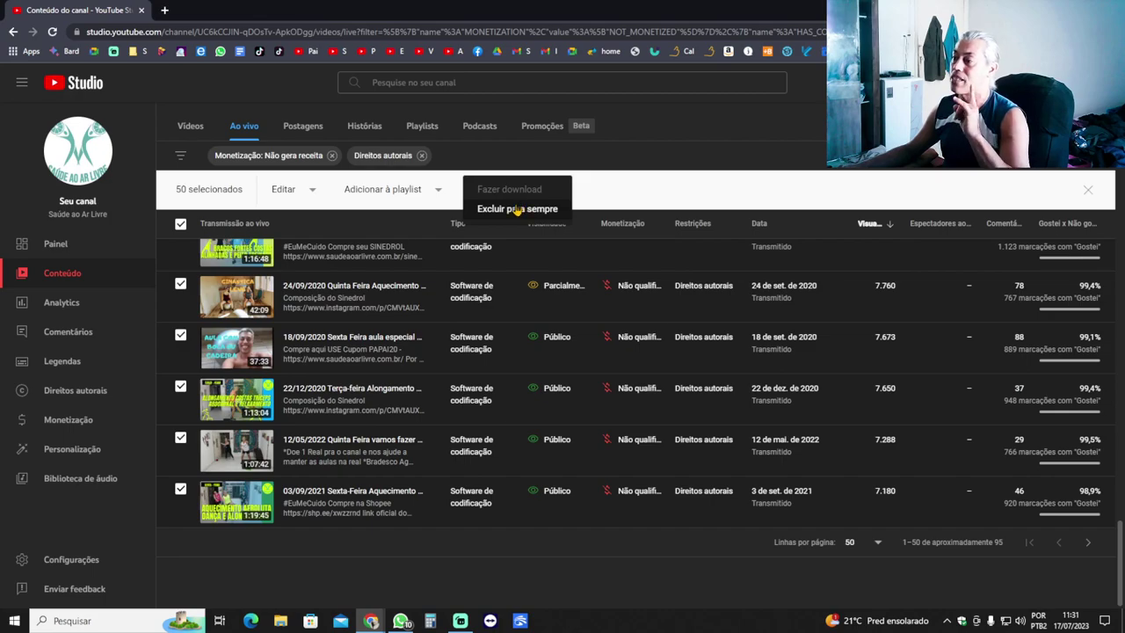
click(519, 211)
click(541, 359)
click(666, 394)
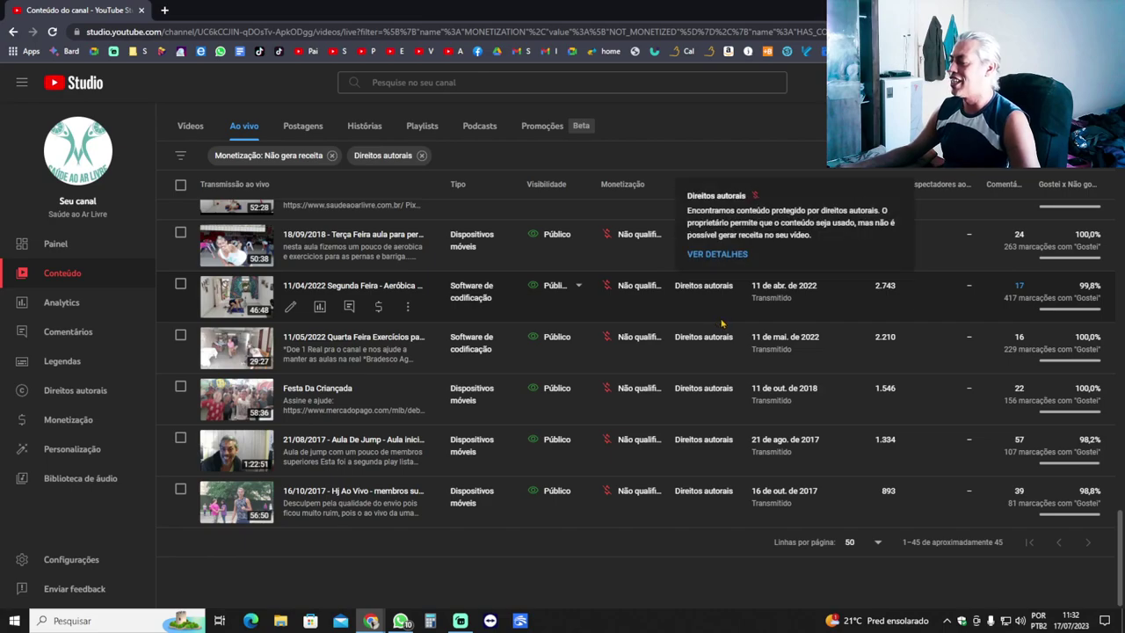
Select all the remaining live streams in the filtered list and review the selection.
scroll(293, 289, up, 10)
scroll(293, 288, up, 8)
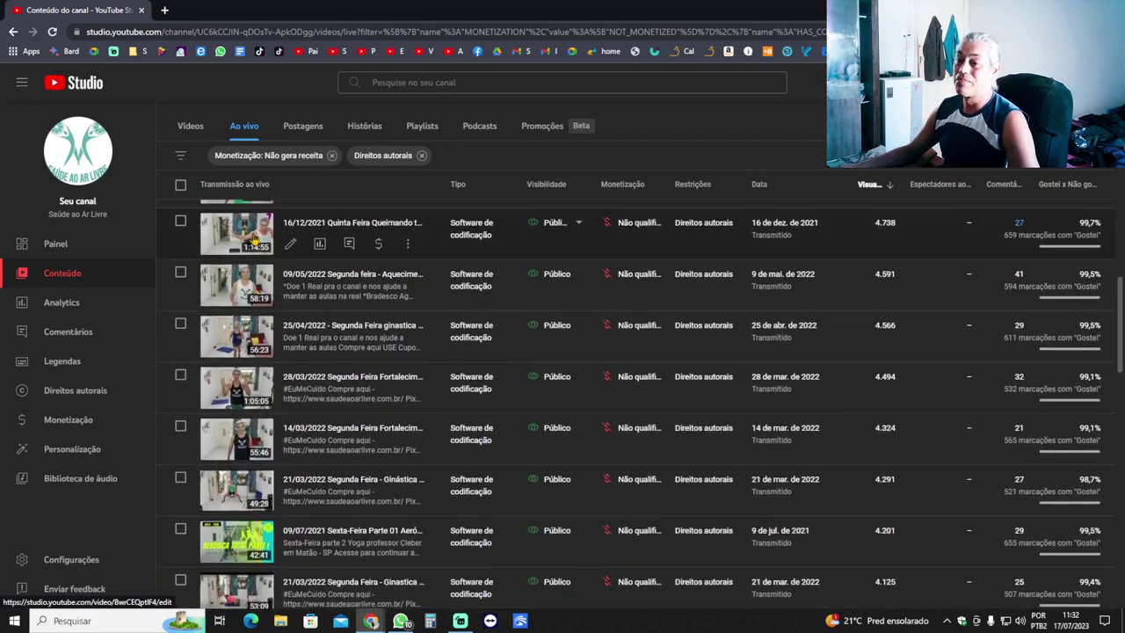
click(181, 185)
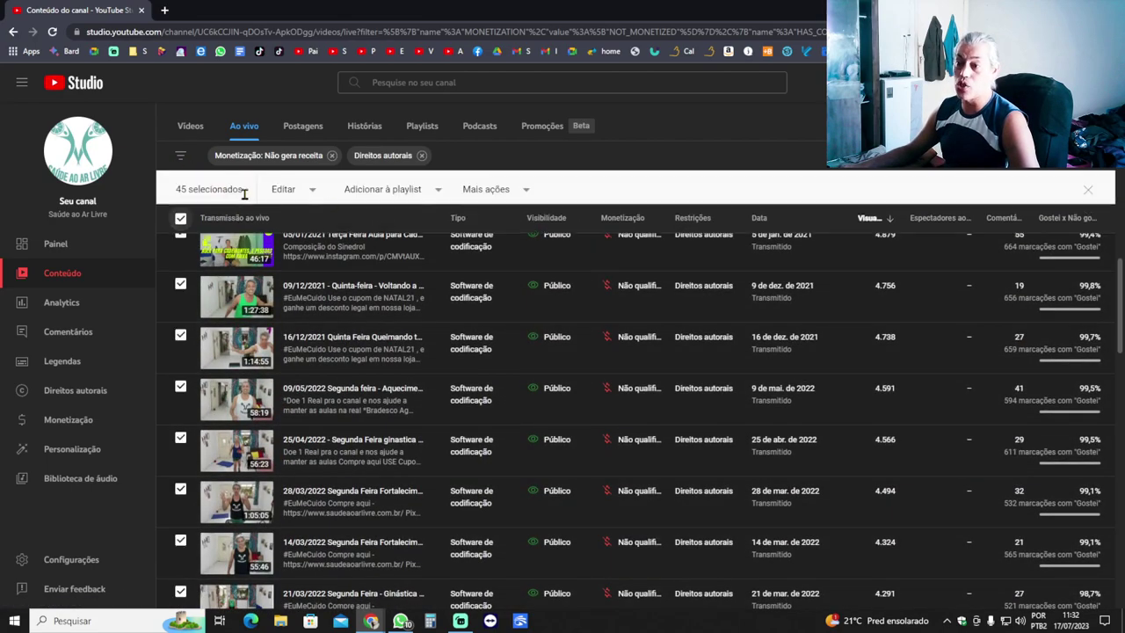
scroll(577, 314, down, 3)
scroll(585, 313, up, 5)
scroll(585, 313, up, 2)
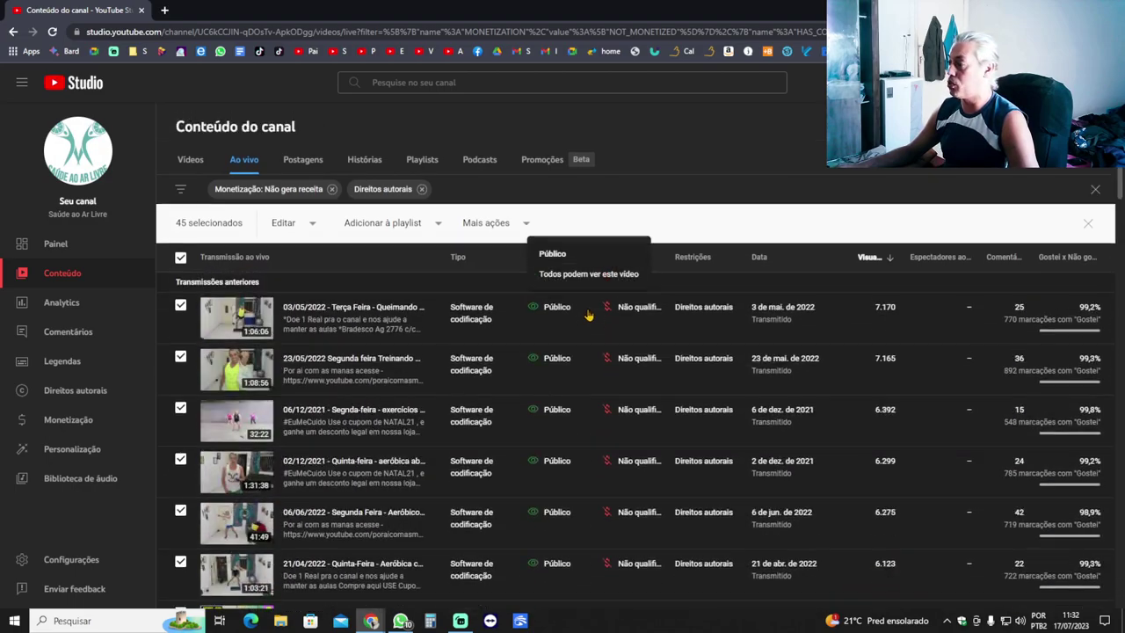
scroll(607, 316, down, 2)
scroll(639, 318, down, 15)
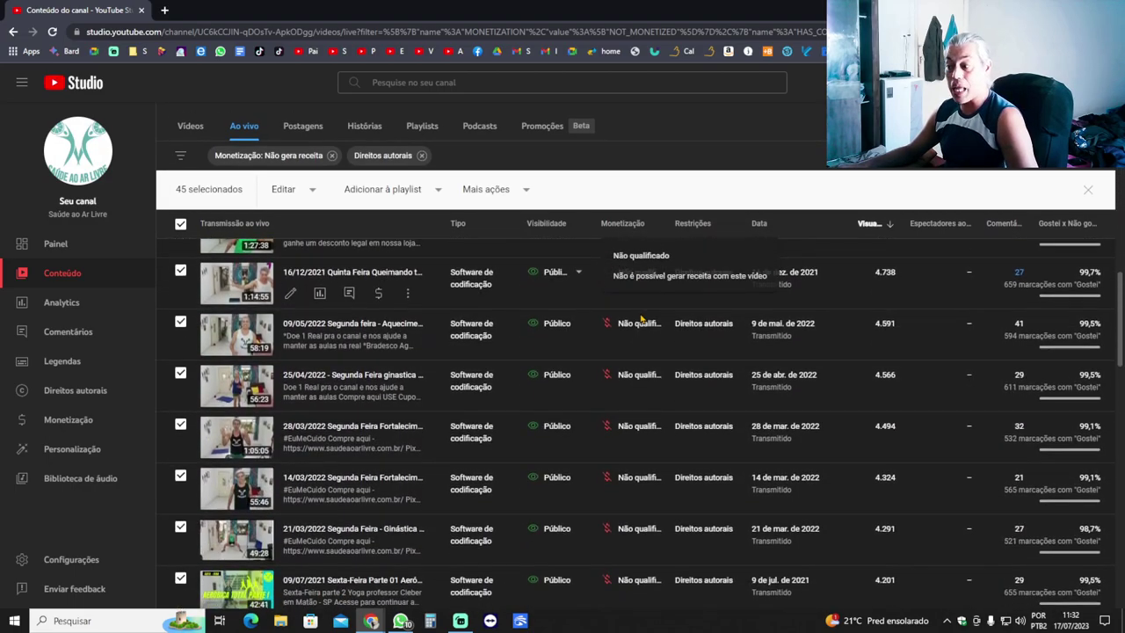